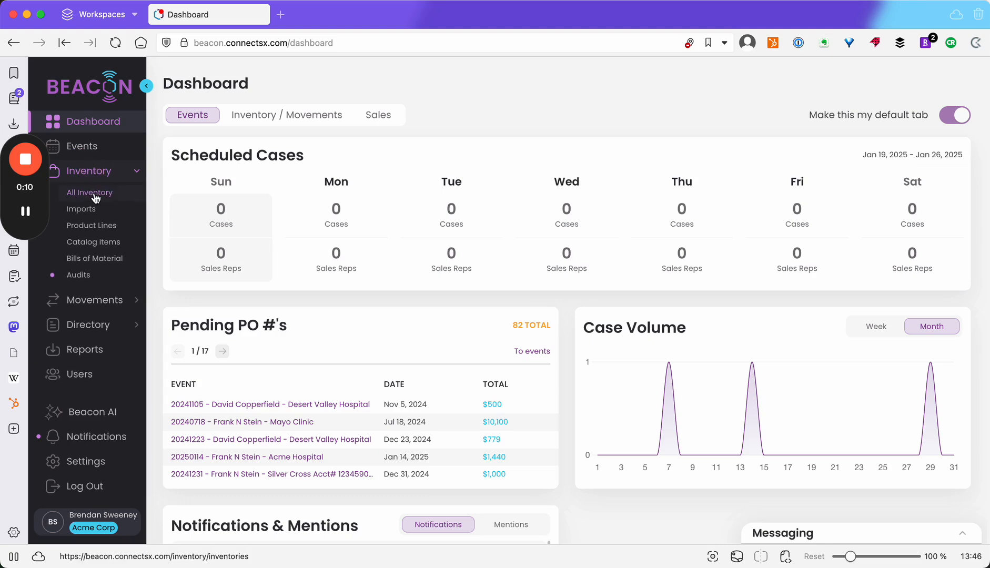
Open the CTS-20142 container record from the containers list of All Inventory.
click(96, 197)
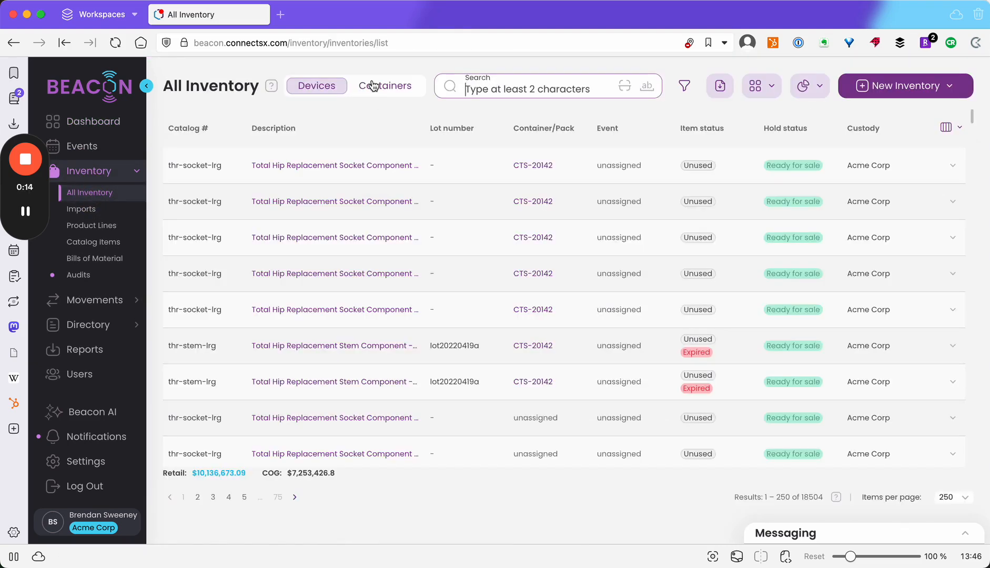
click(376, 91)
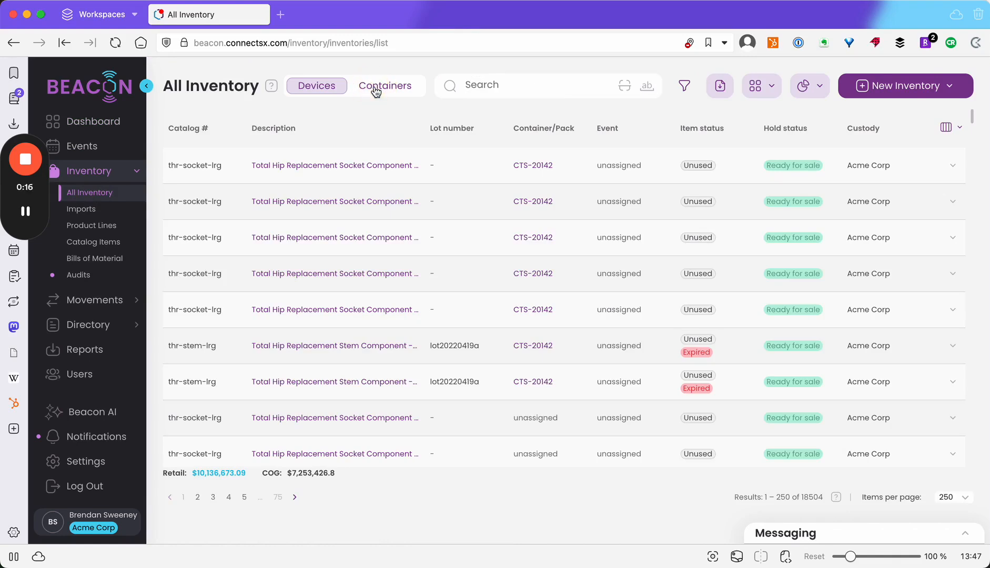
click(375, 89)
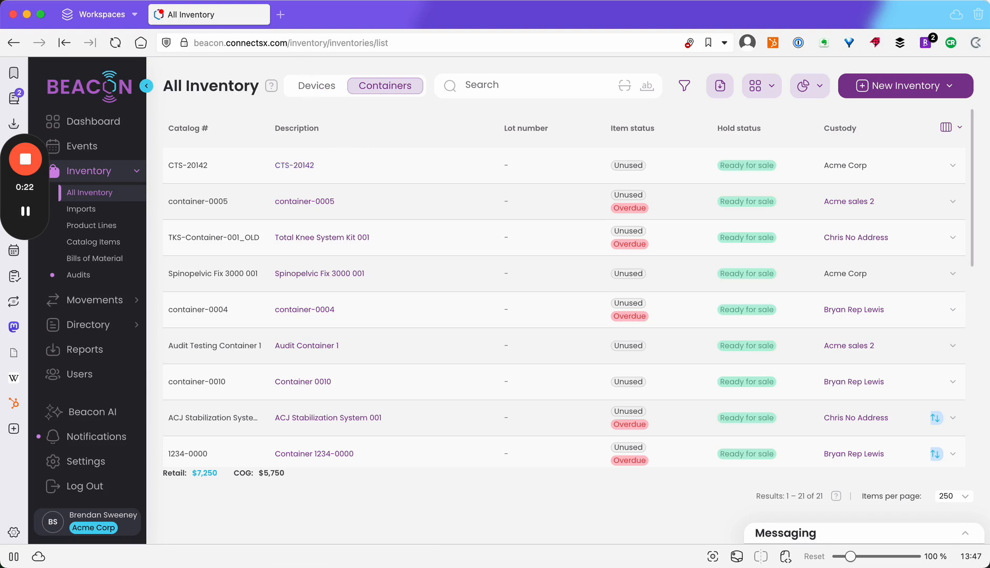
mouse_move(272, 86)
click(304, 170)
Expand the container's Devices section and review the devices it holds.
scroll(403, 295, down, 3)
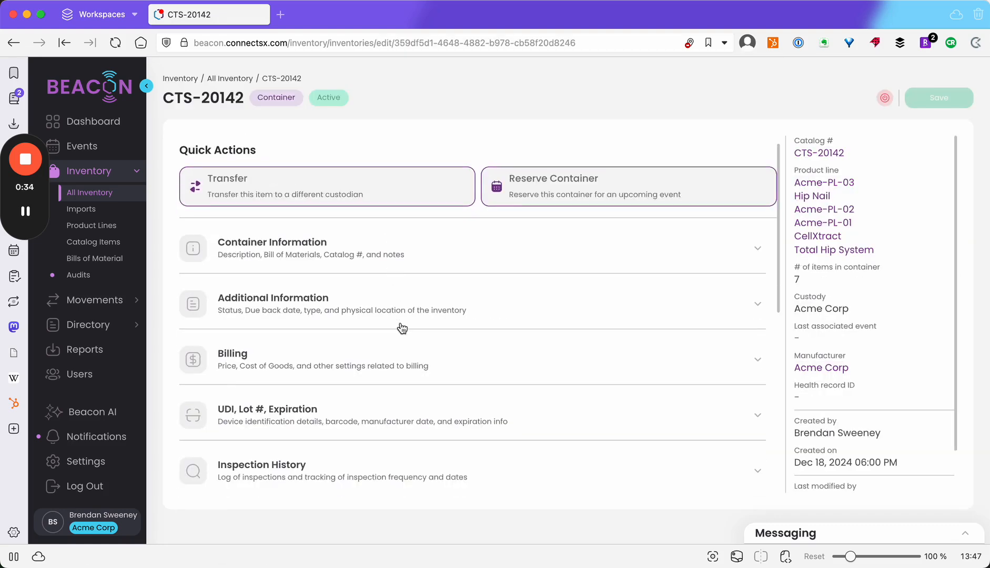
scroll(402, 328, down, 5)
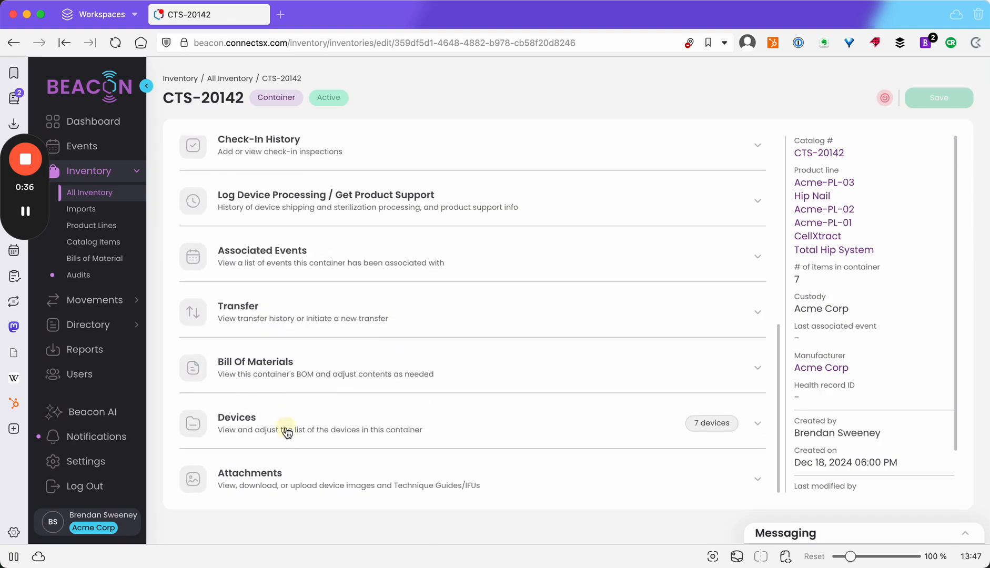
click(283, 431)
scroll(282, 432, down, 3)
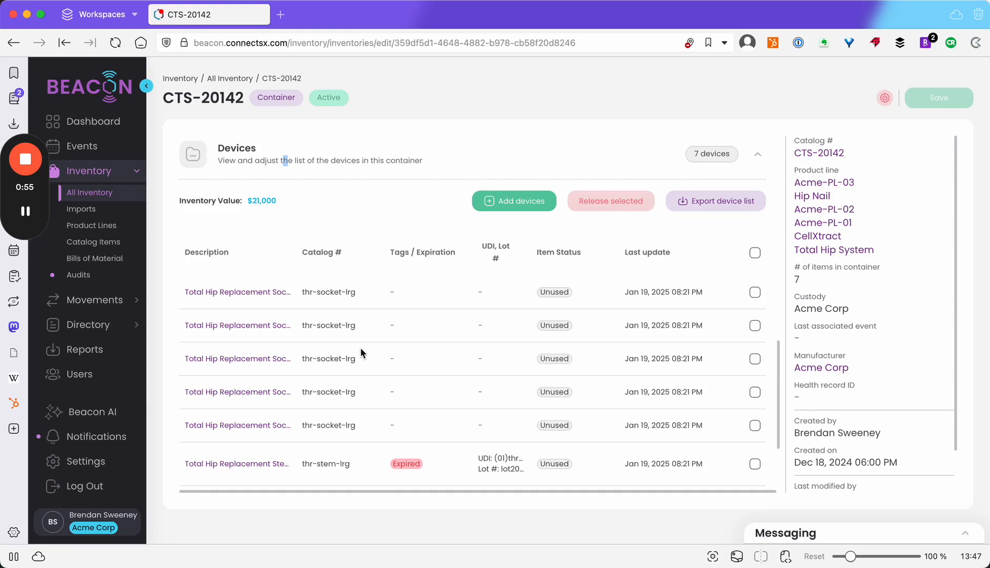
Expand the container's Additional Information section to check its status, due back and location fields.
scroll(360, 349, up, 8)
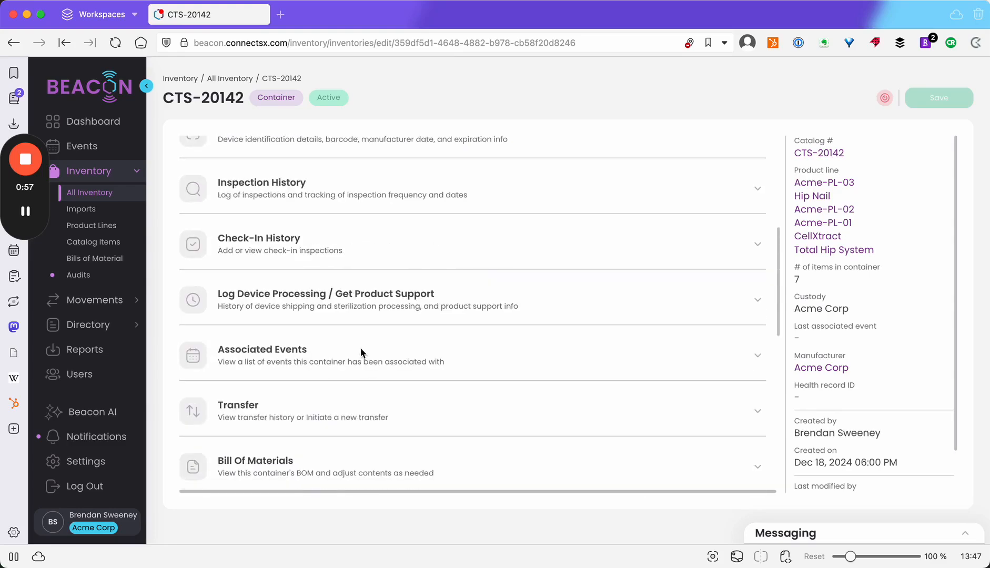
scroll(359, 328, up, 4)
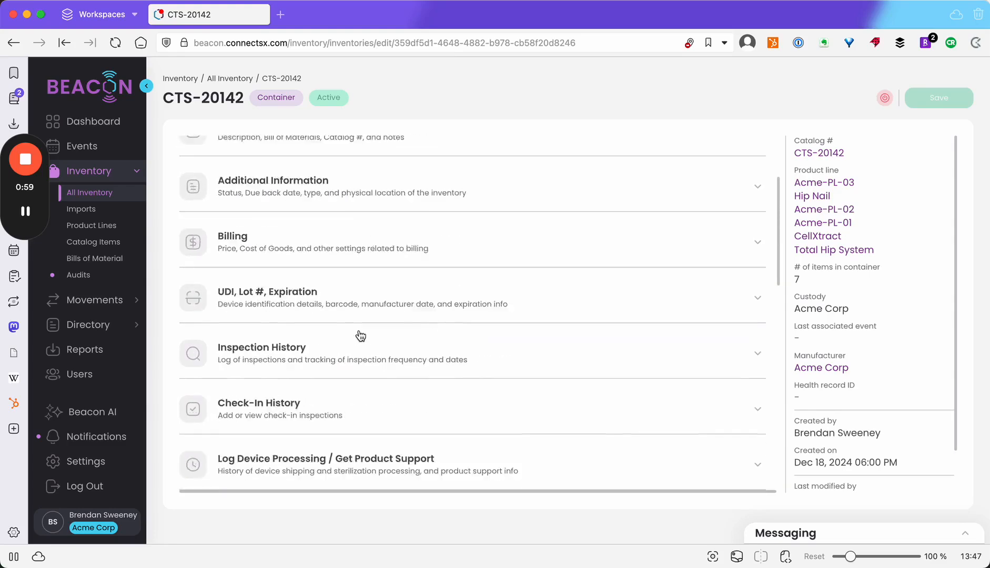
scroll(360, 335, up, 3)
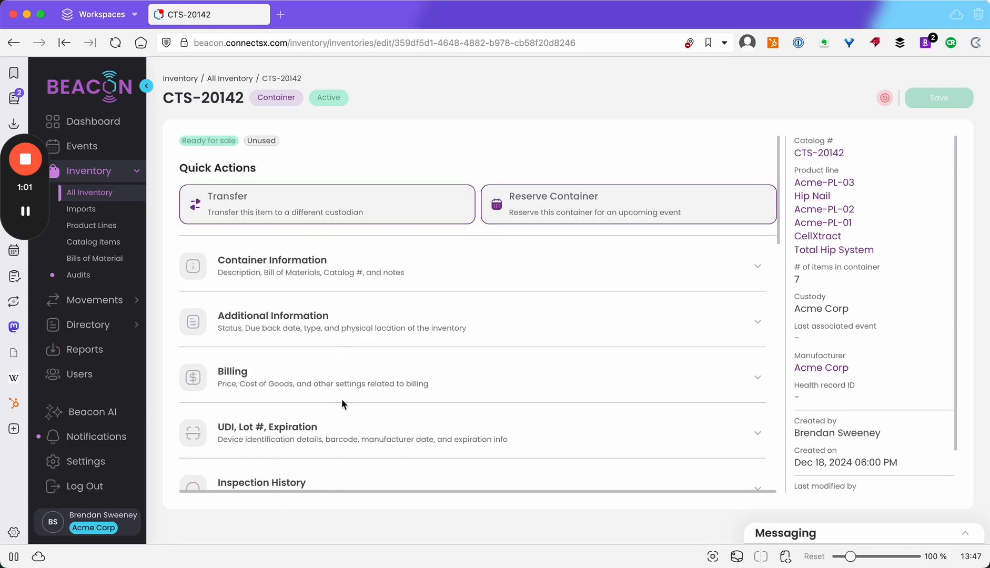
click(320, 323)
scroll(324, 369, down, 2)
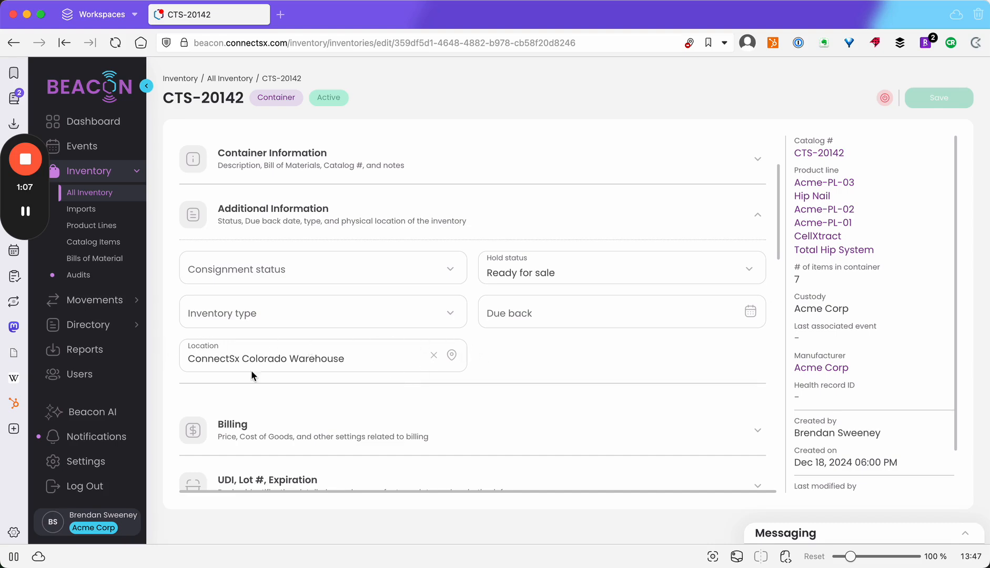
Expand the Container Information section to check the description, linked bill of materials and catalog number.
scroll(402, 348, down, 10)
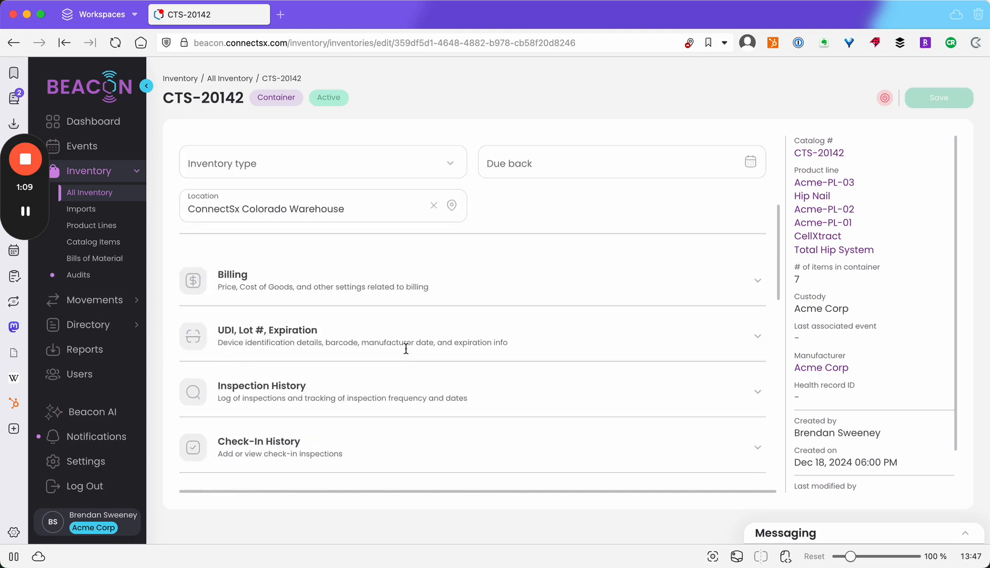
scroll(406, 349, down, 3)
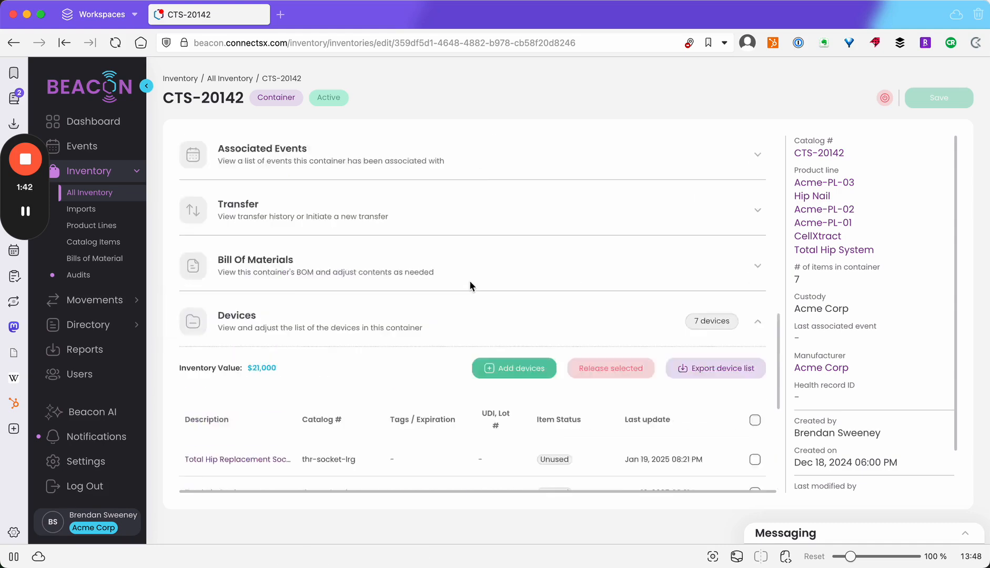
scroll(421, 279, up, 10)
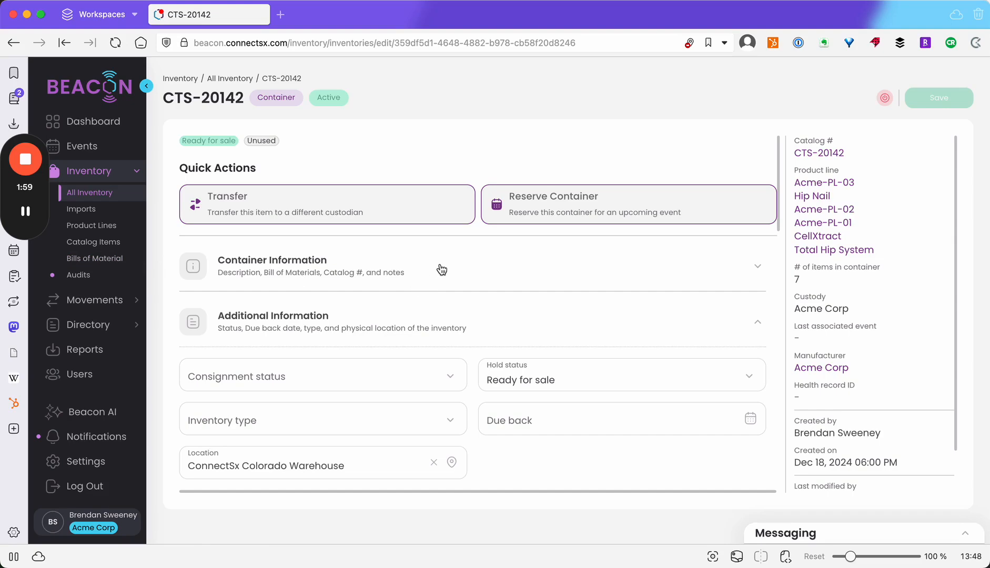
scroll(442, 269, down, 3)
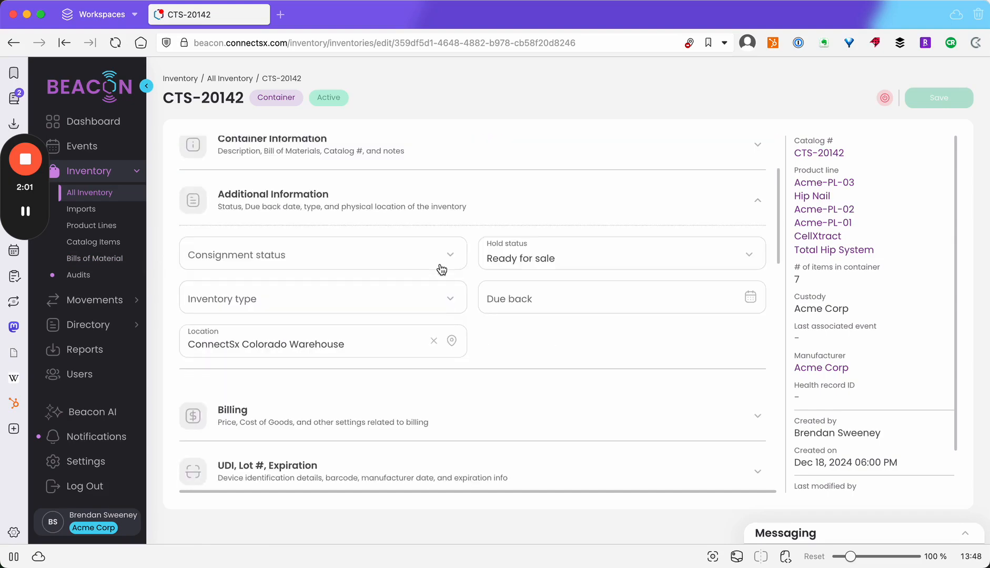
scroll(442, 269, up, 3)
click(442, 261)
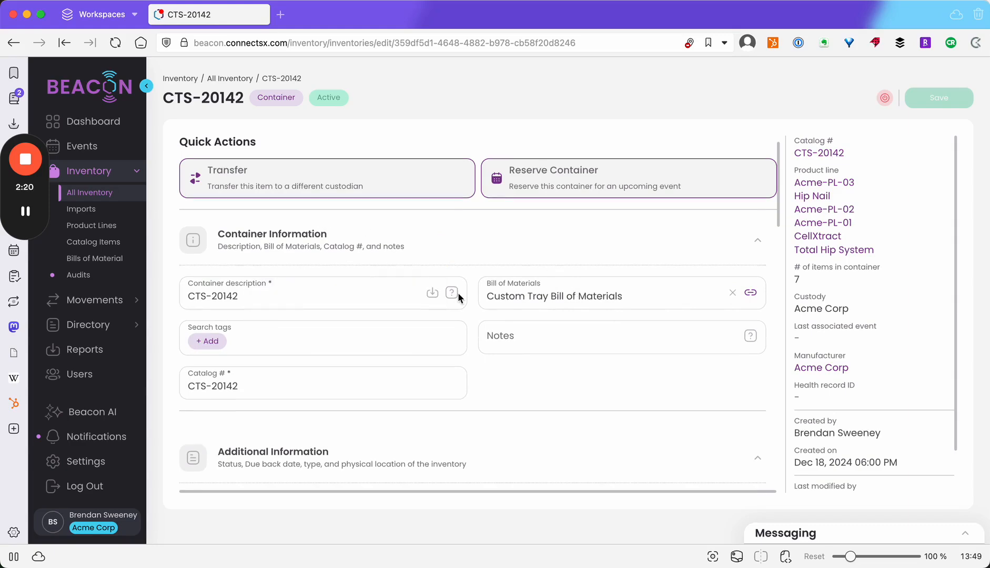
Expand the container's Bill of Materials section and compare required quantities with quantities in the container.
scroll(459, 298, down, 3)
scroll(459, 298, down, 5)
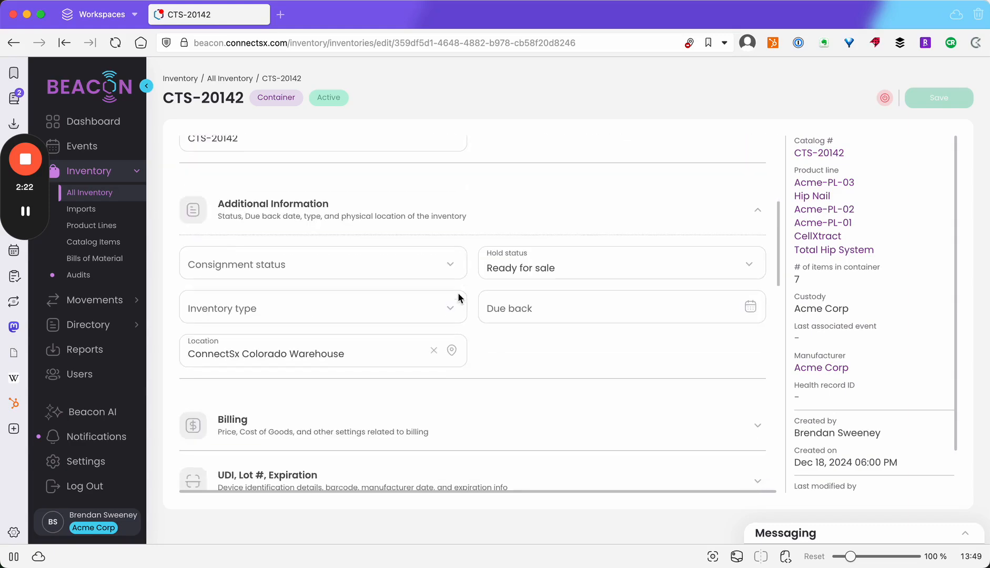
scroll(459, 298, down, 2)
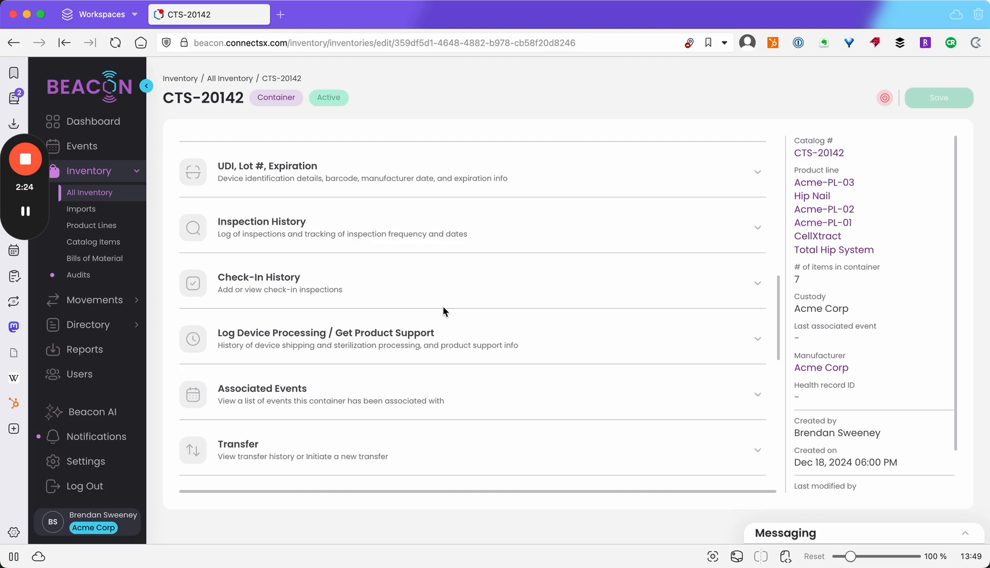
scroll(442, 306, down, 2)
click(443, 398)
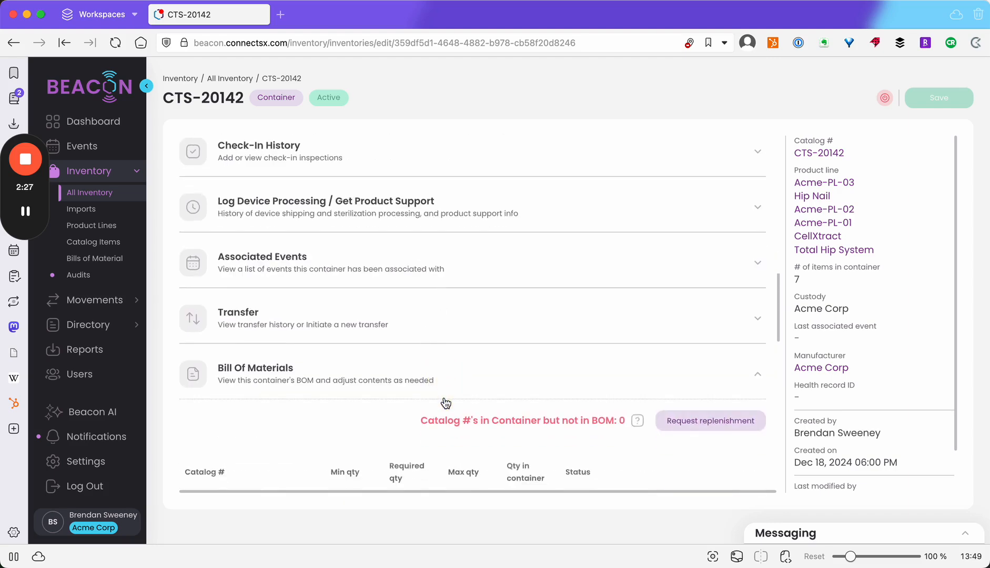
scroll(443, 400, down, 5)
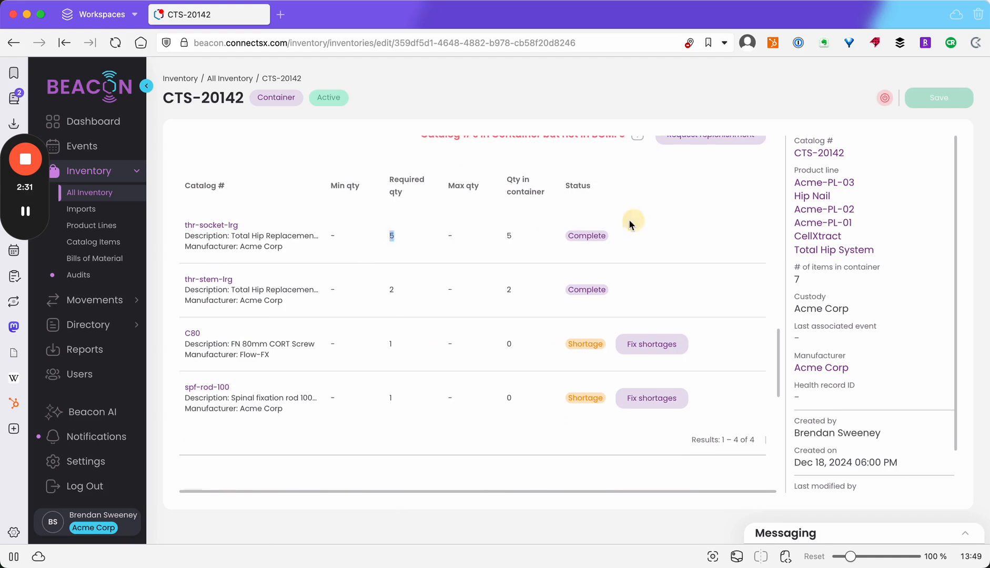
drag(518, 235, 477, 237)
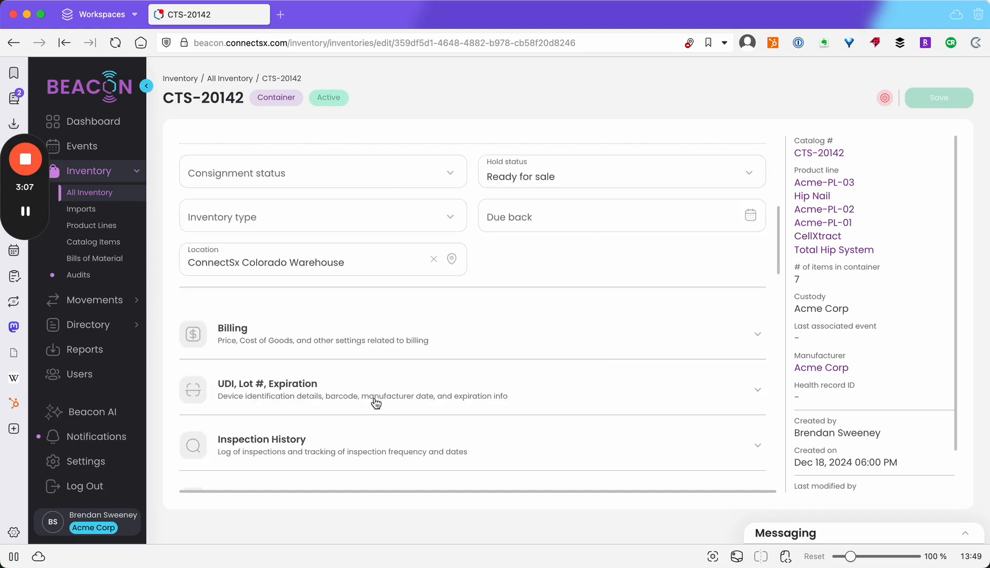
Require inspections for the container with Jan 20, 2025 as the first inspection date, save, and mark it as inspected.
scroll(376, 402, down, 3)
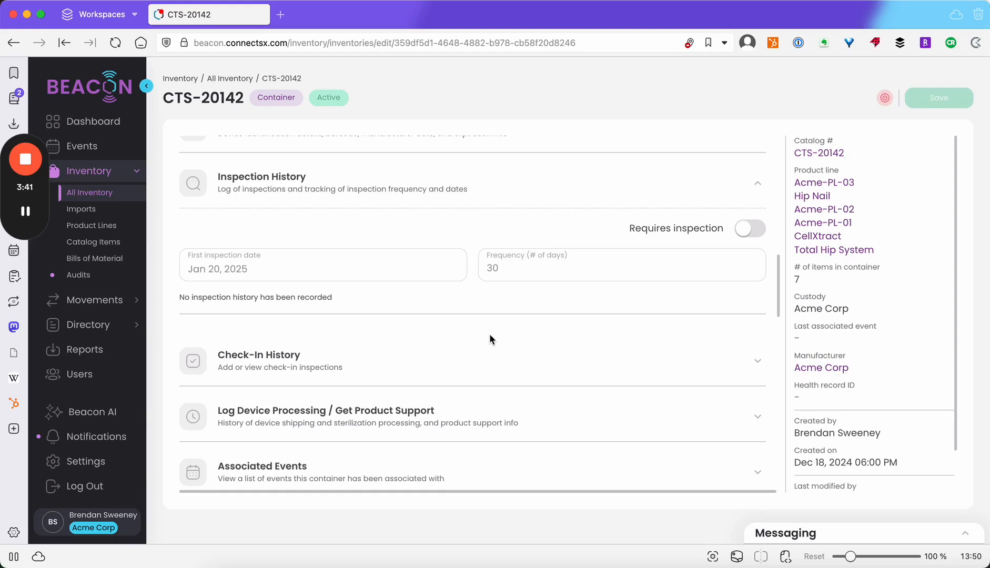
click(749, 228)
click(341, 267)
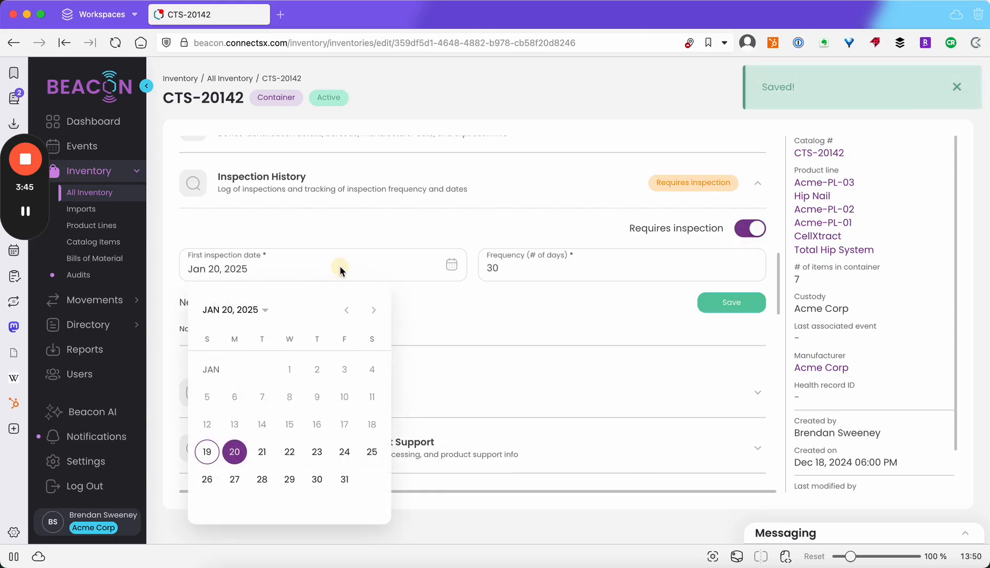
click(232, 453)
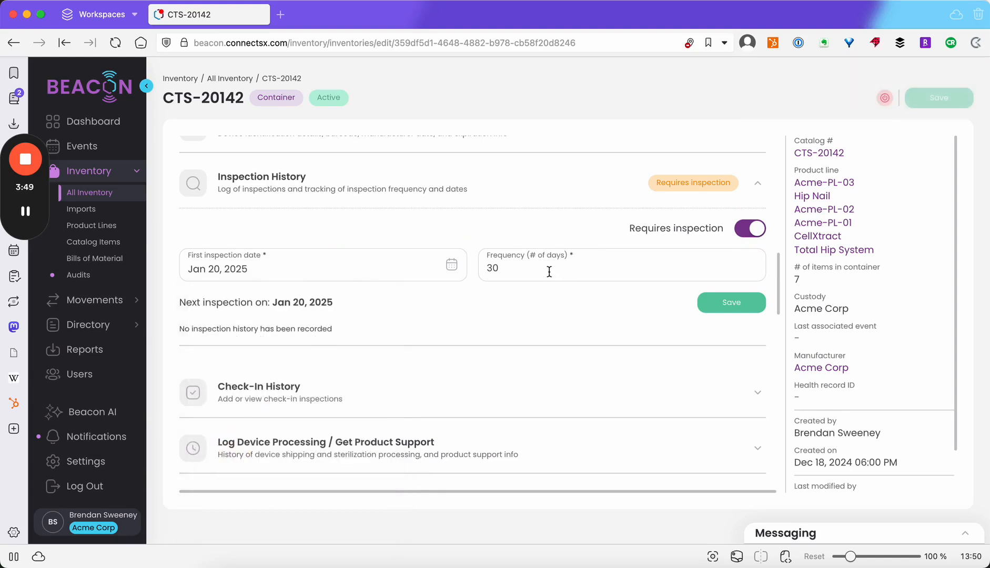
click(750, 308)
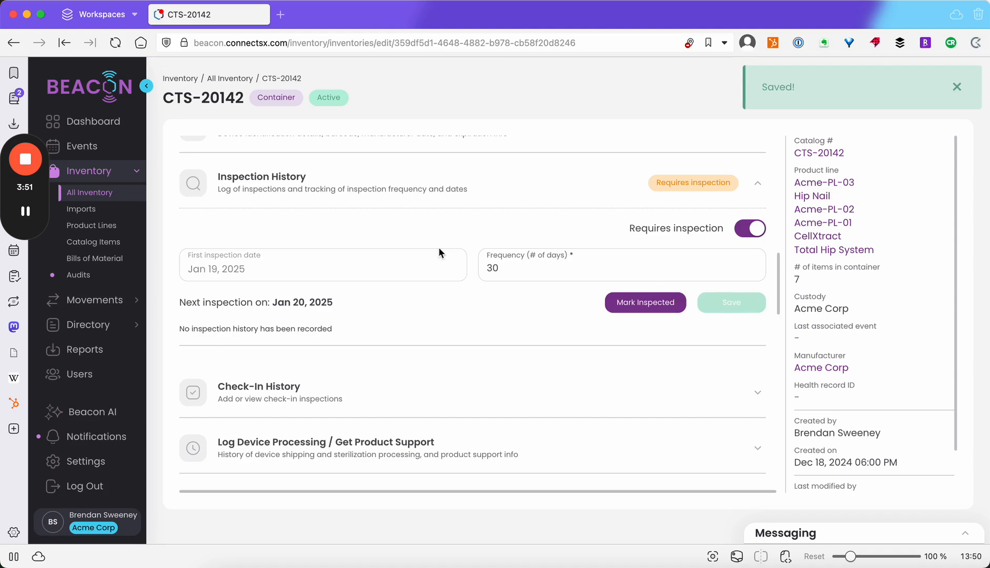
click(668, 305)
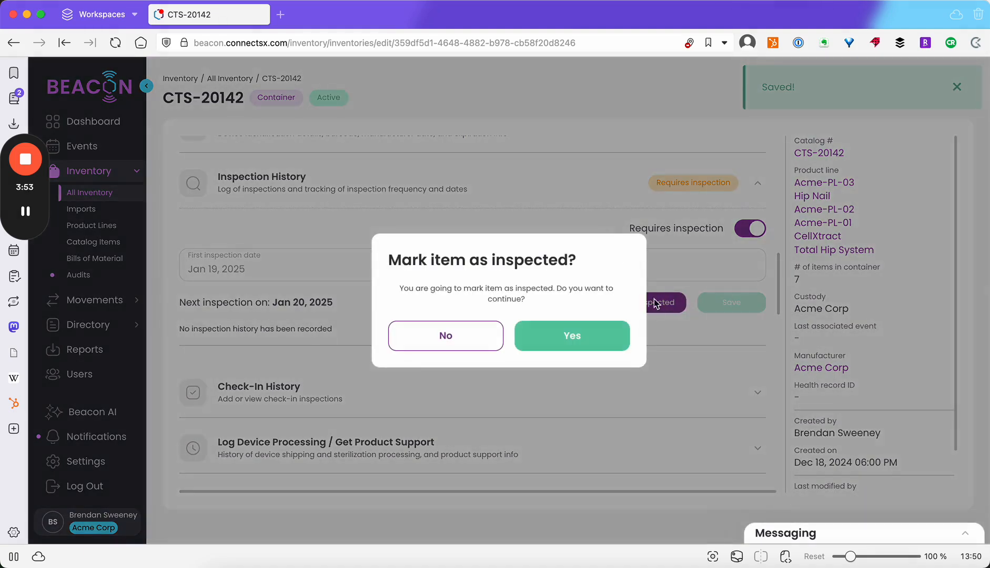
click(597, 336)
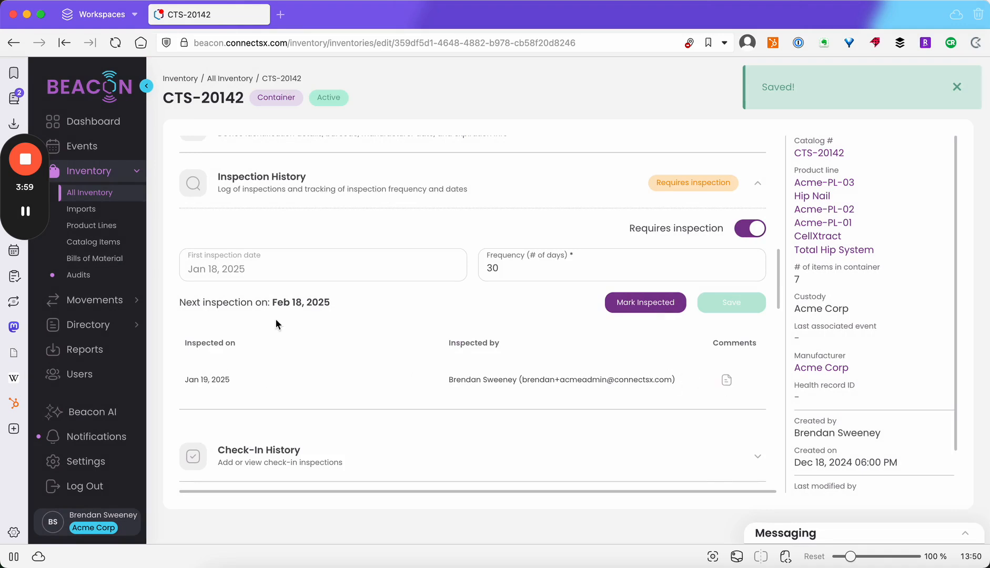
Begin a check-in with cleanliness, visual/technical inspection and BOM reconciliation set to Pass and documents attached set to Yes.
scroll(201, 309, down, 4)
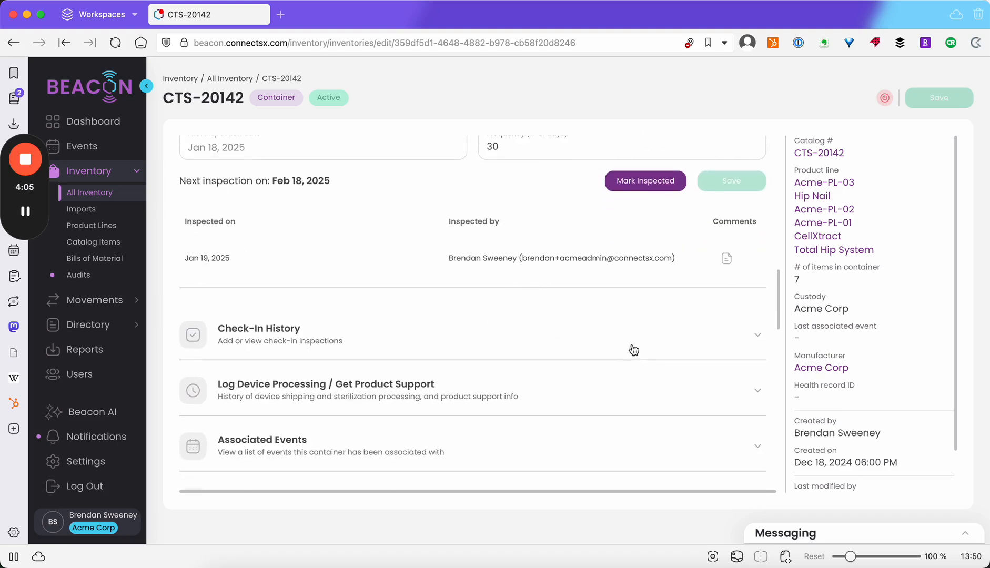
click(345, 345)
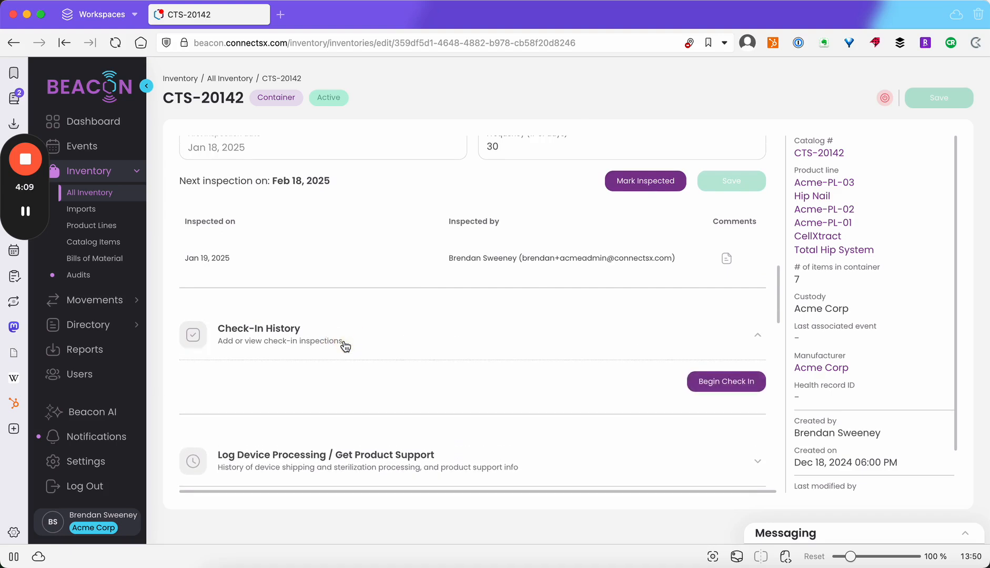
click(719, 383)
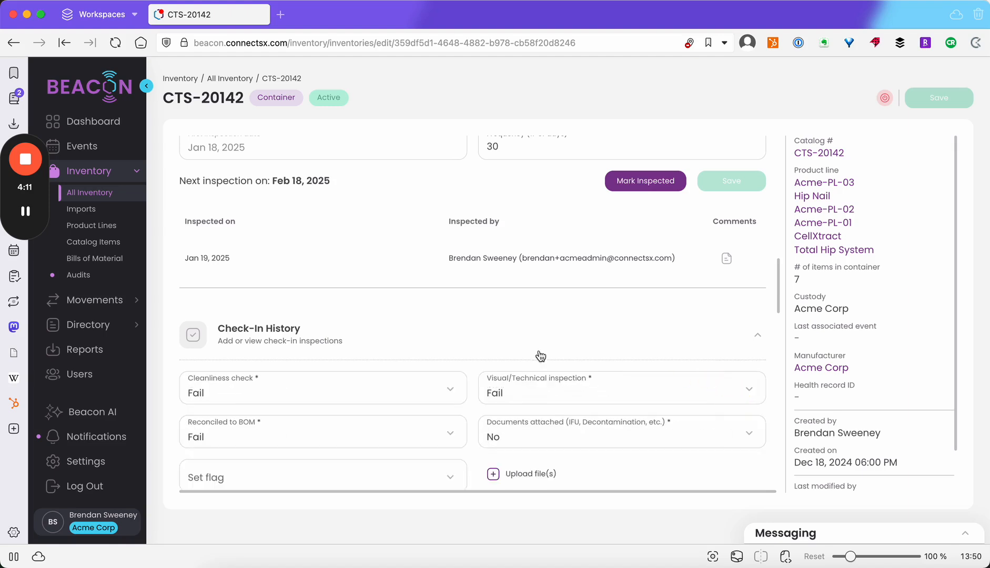
scroll(419, 344, down, 3)
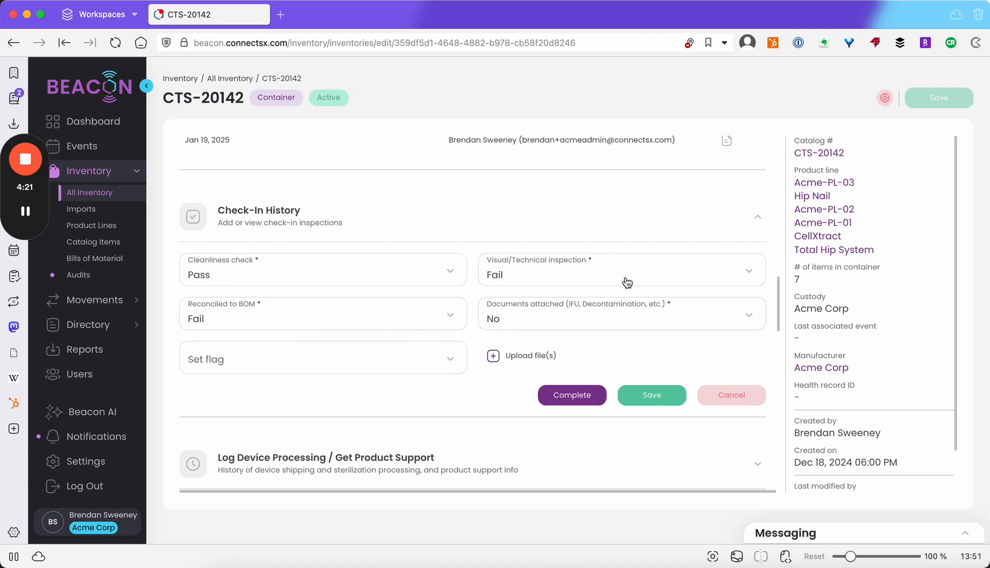
click(626, 274)
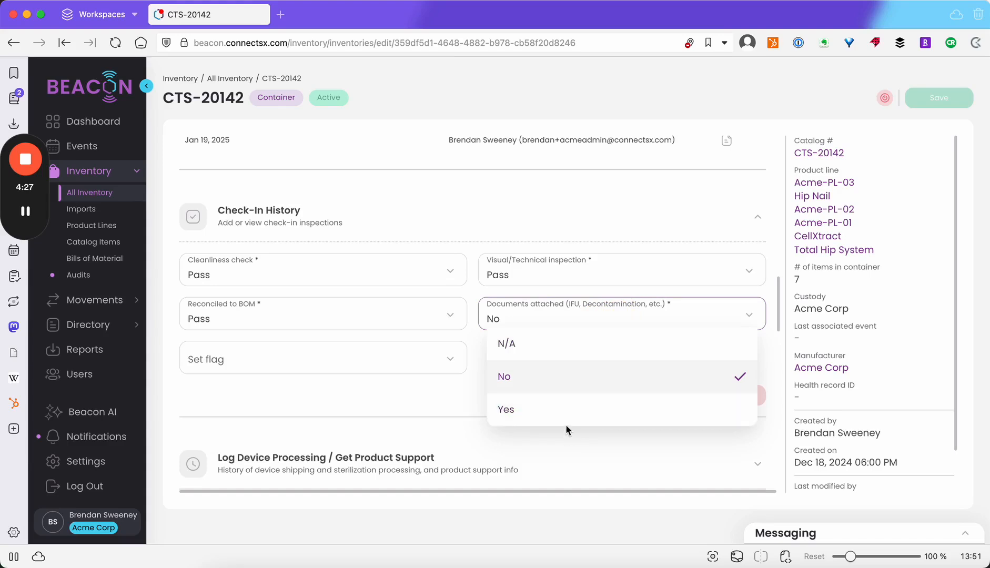
click(566, 420)
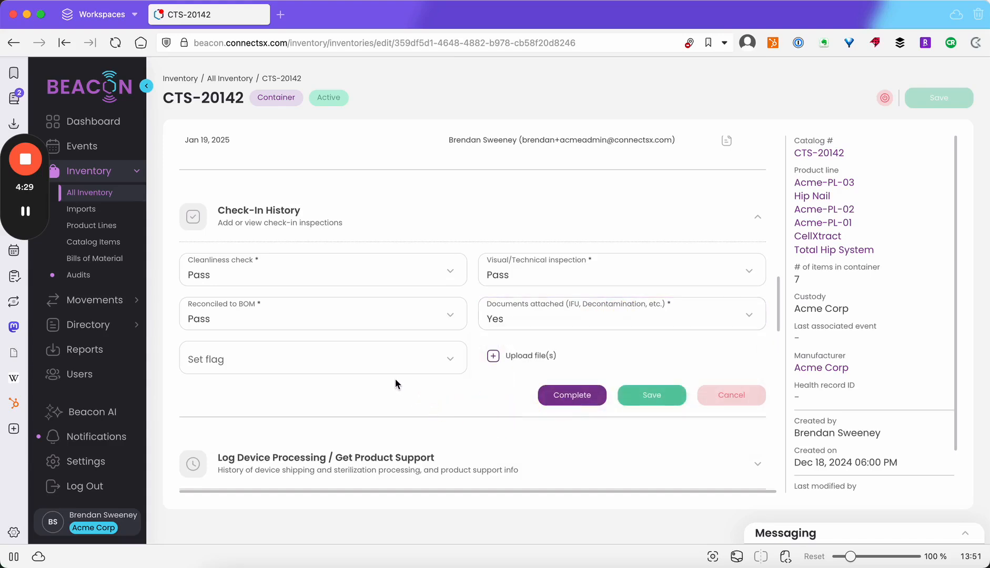
Set the check-in flag to Red and save the check-in.
click(391, 360)
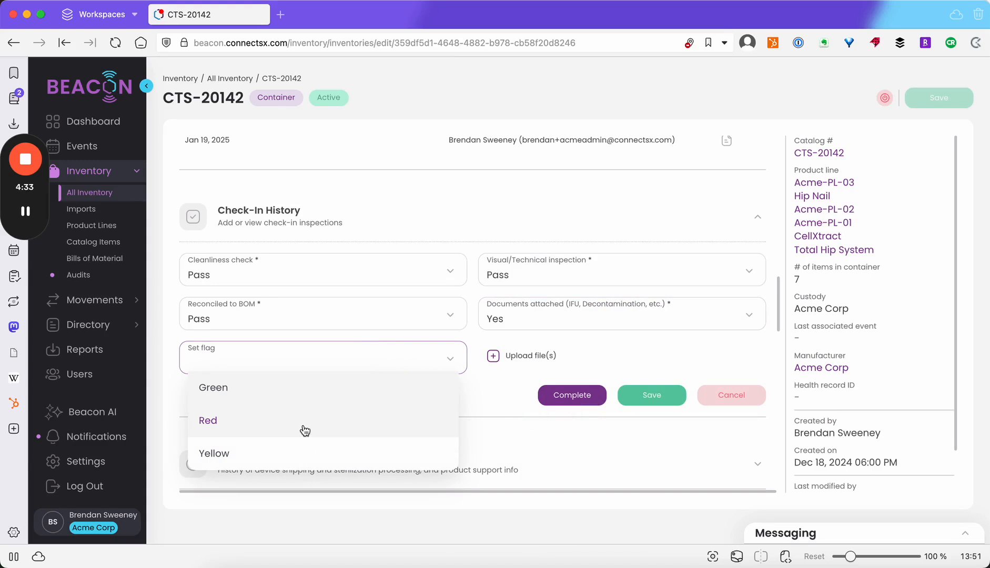
click(305, 430)
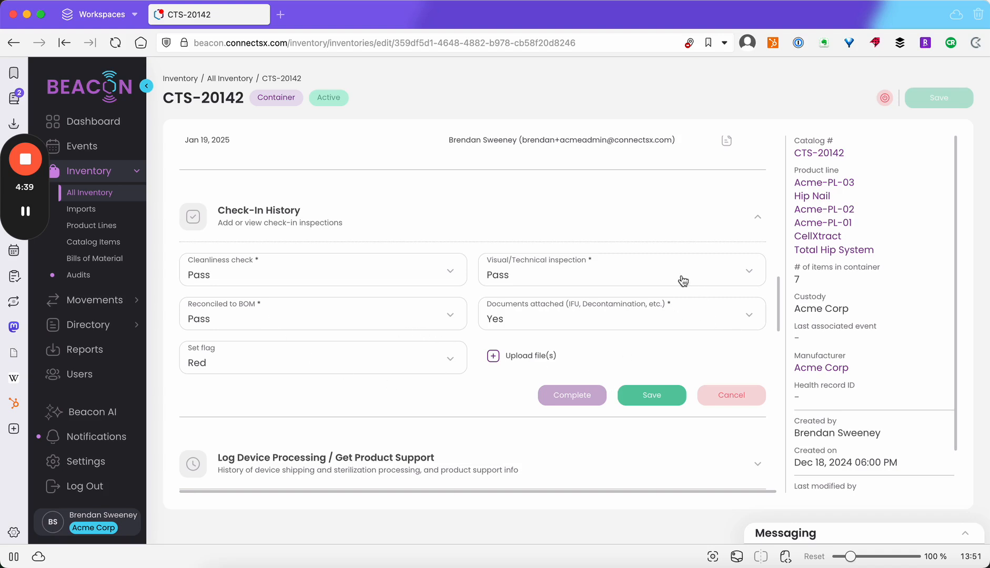
click(663, 396)
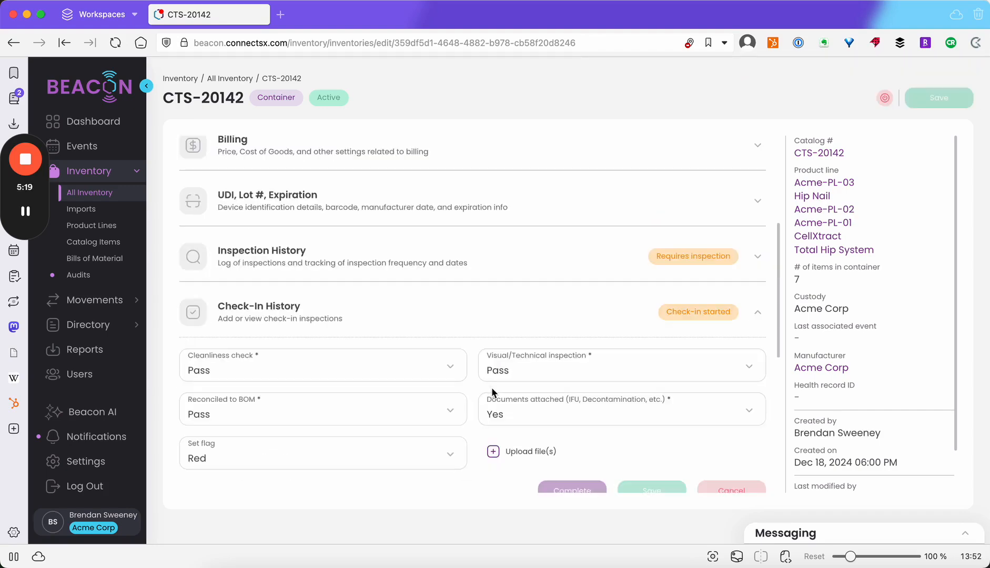
Open the container's reservation for upcoming events and view its associated events as a calendar.
scroll(491, 388, up, 5)
scroll(492, 388, up, 1)
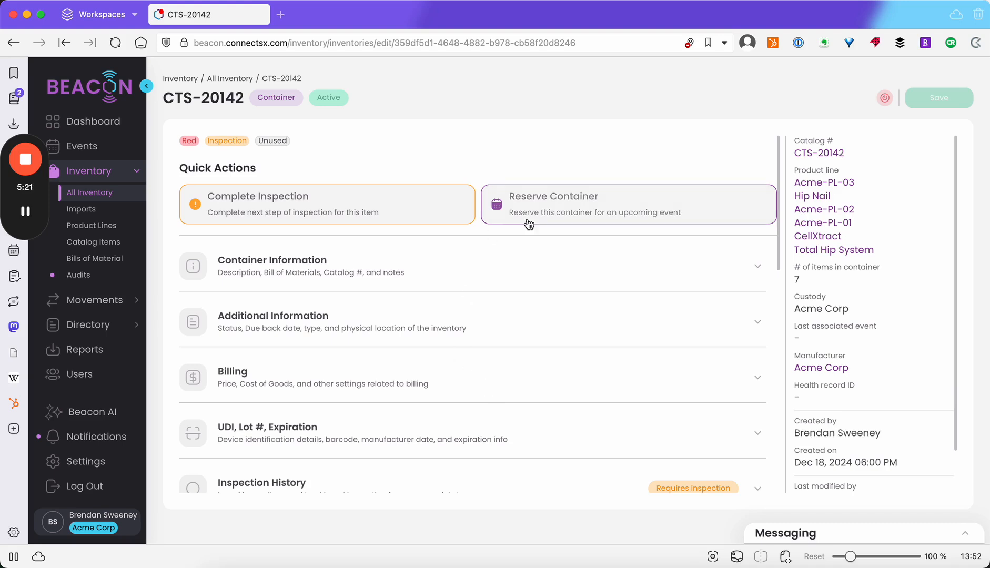
click(573, 220)
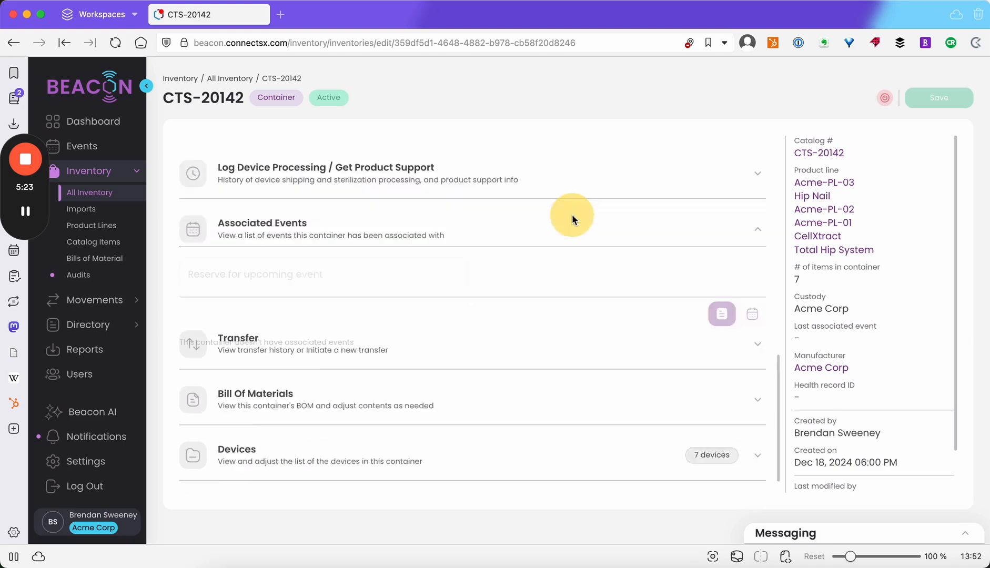
click(352, 287)
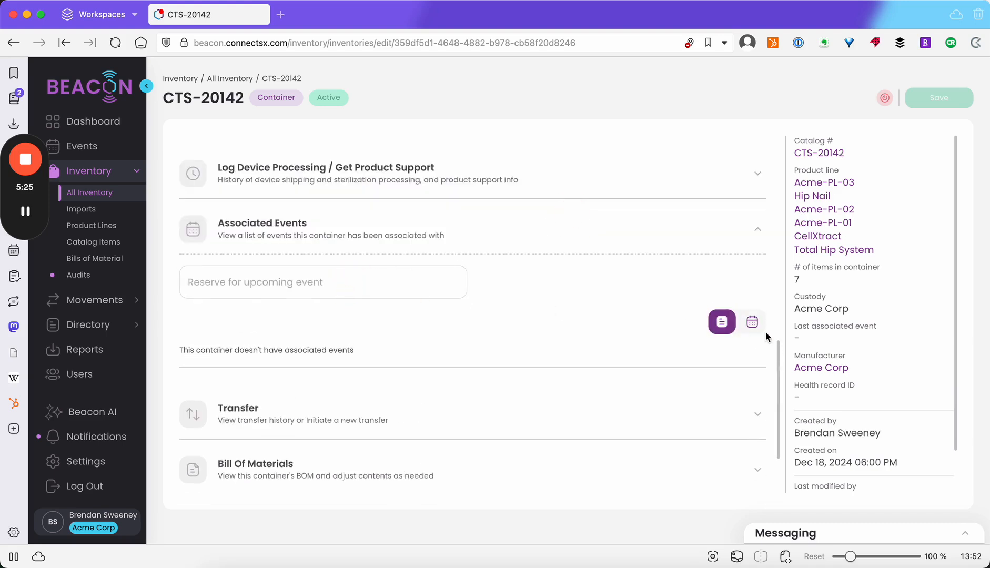
click(753, 323)
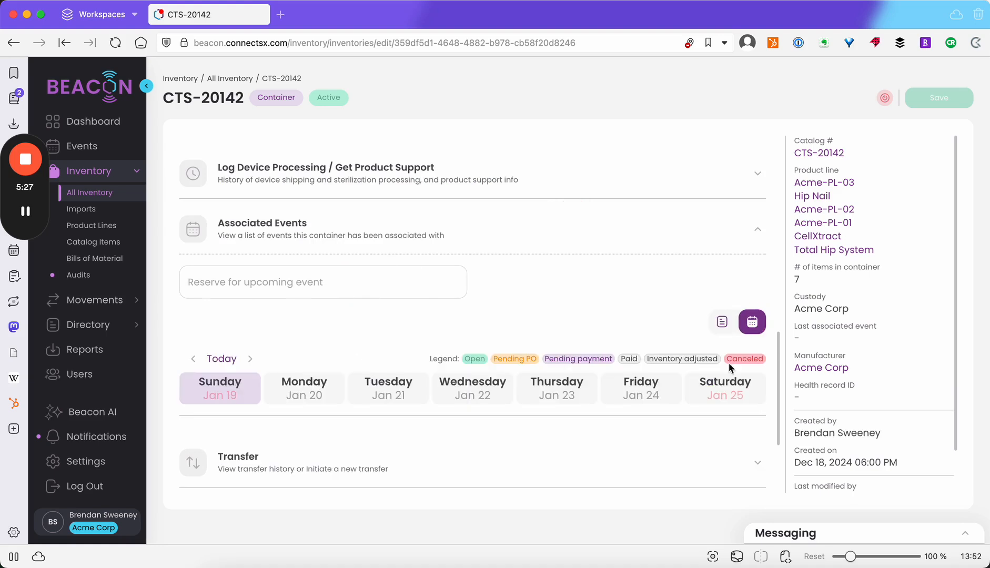
scroll(579, 399, down, 2)
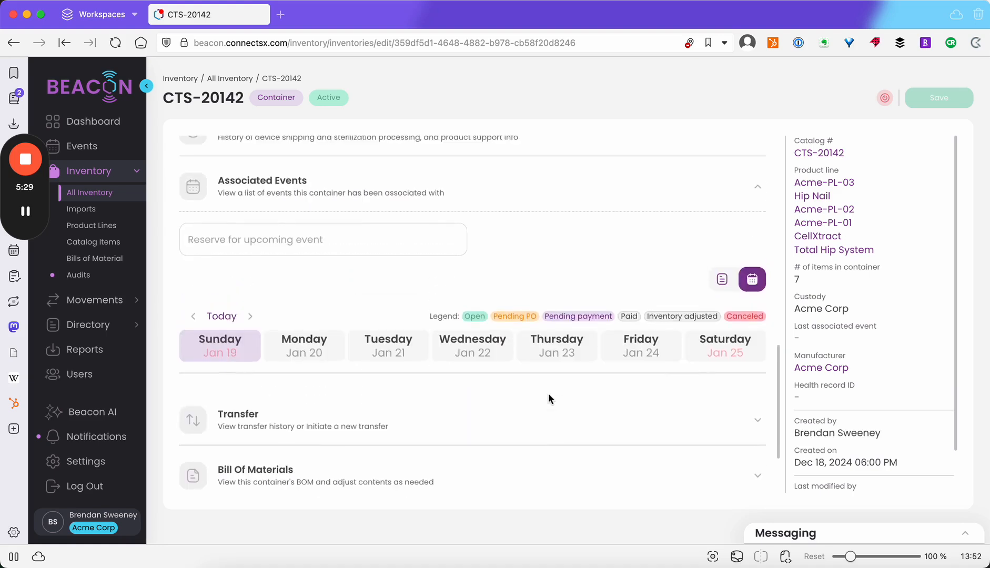
click(236, 242)
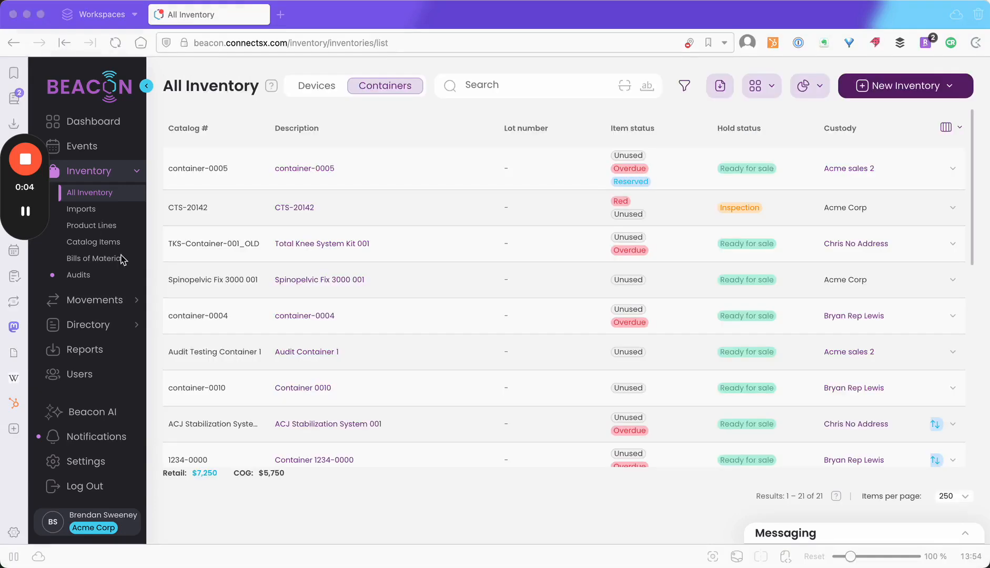
Open the inventory's catalog items and list only the containers.
click(98, 243)
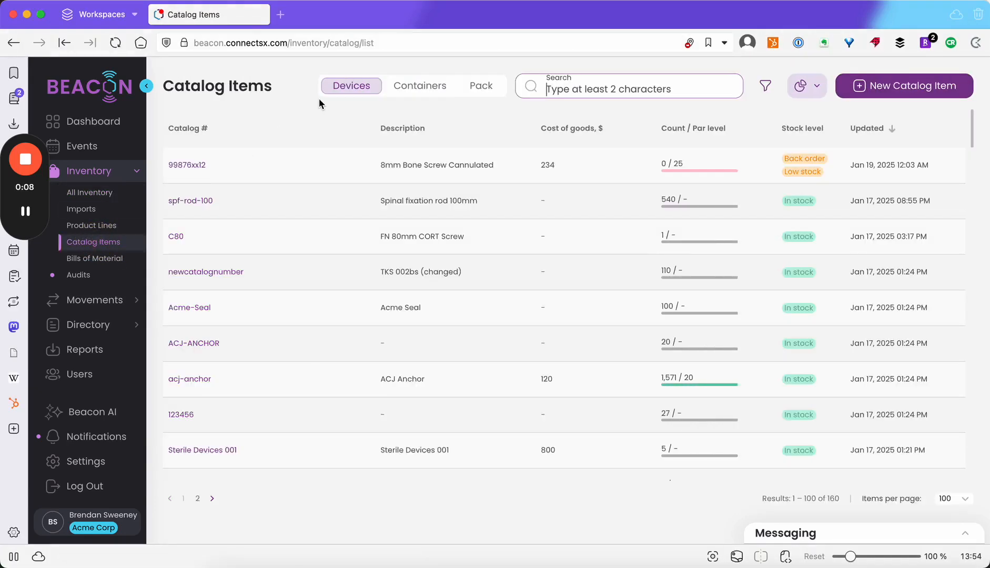
click(430, 89)
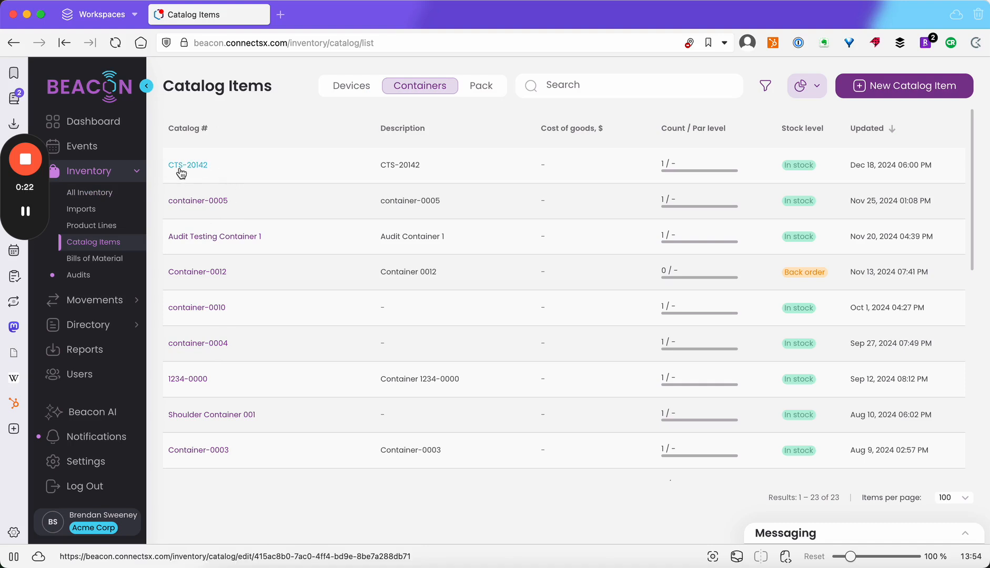
click(910, 93)
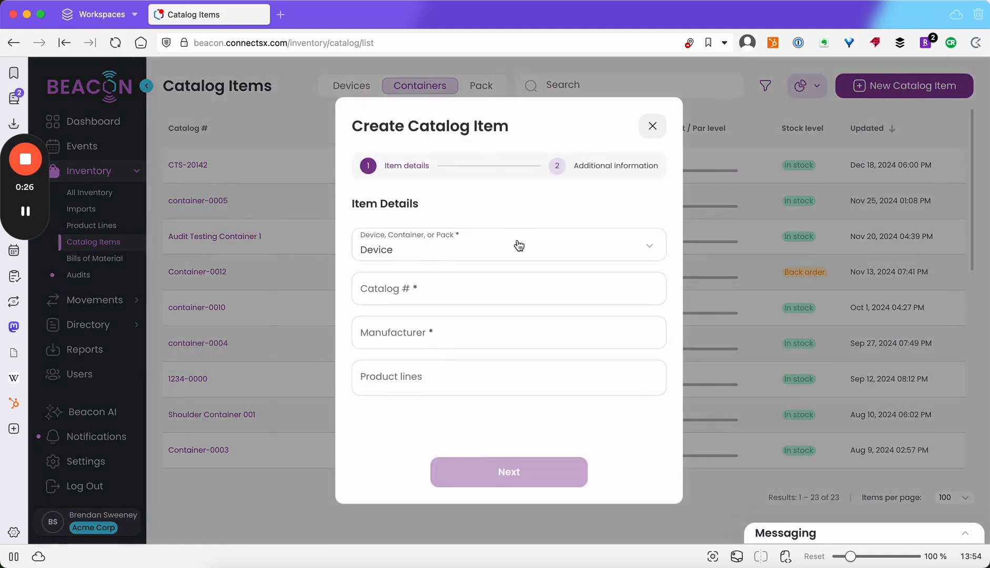
click(511, 246)
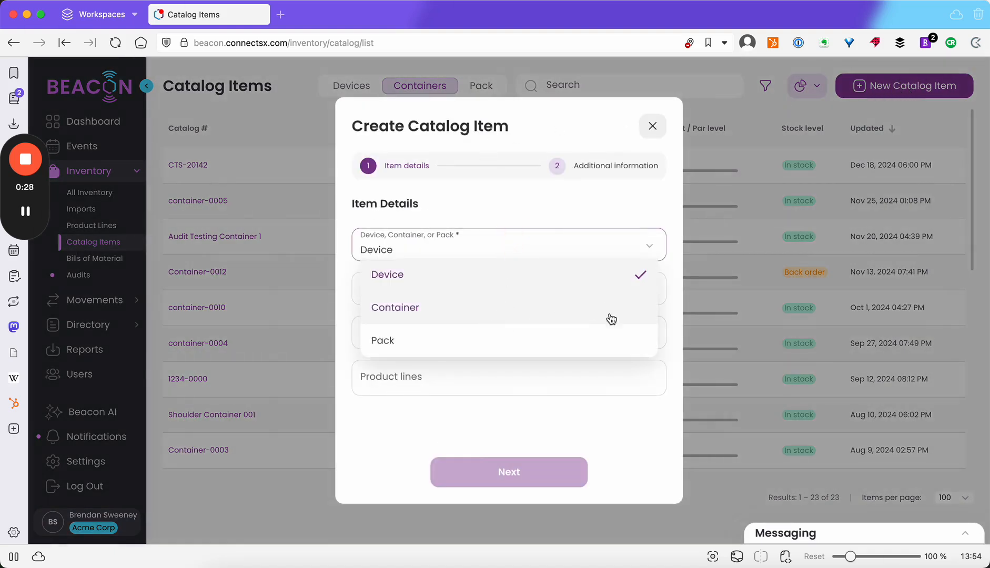
click(542, 308)
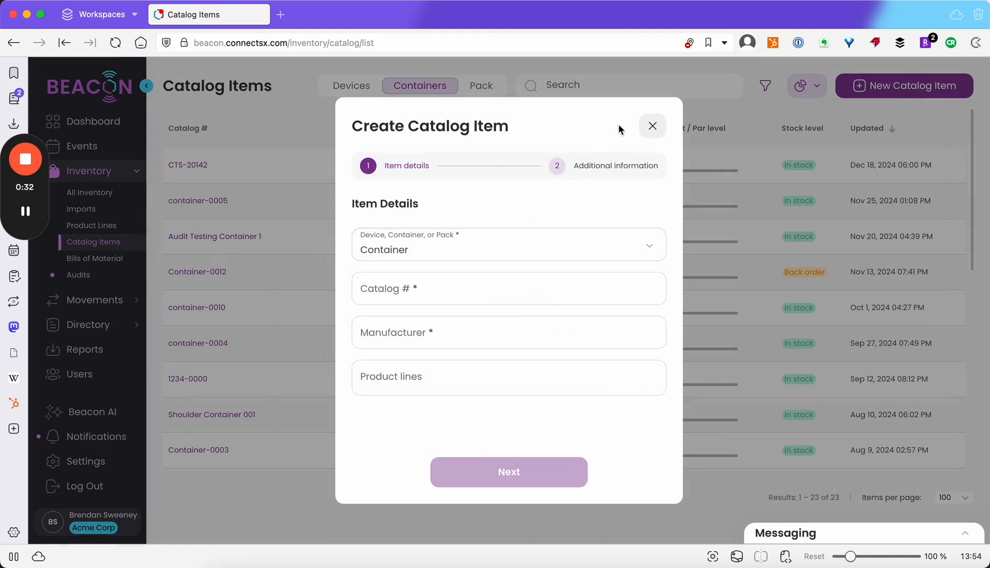
click(651, 127)
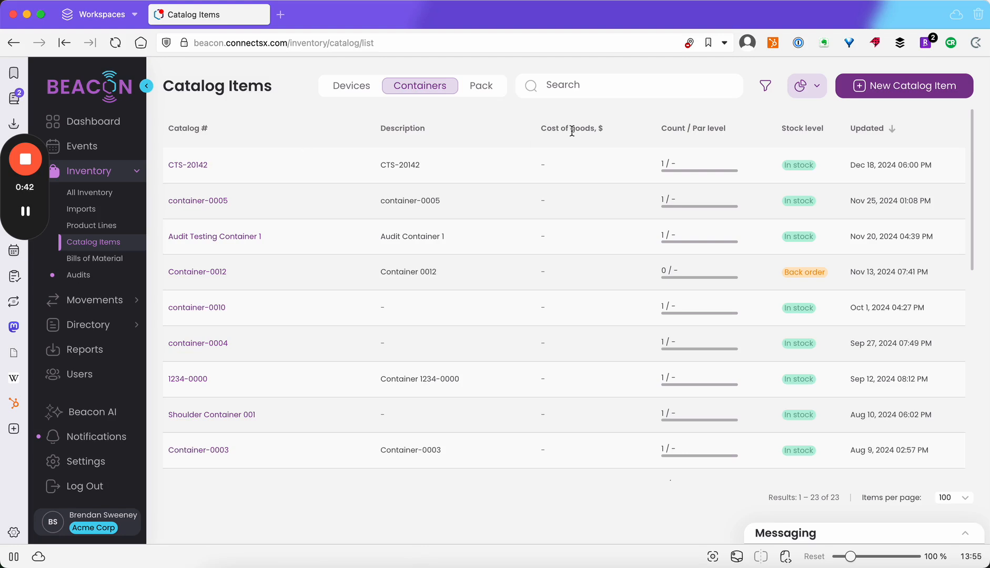
Open the catalog item of container CTS-20142.
click(181, 169)
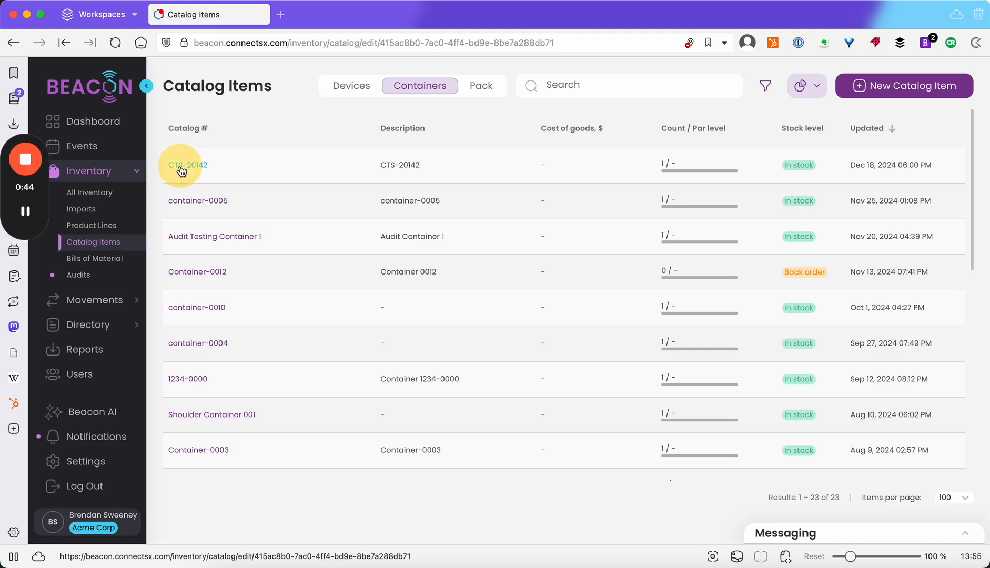